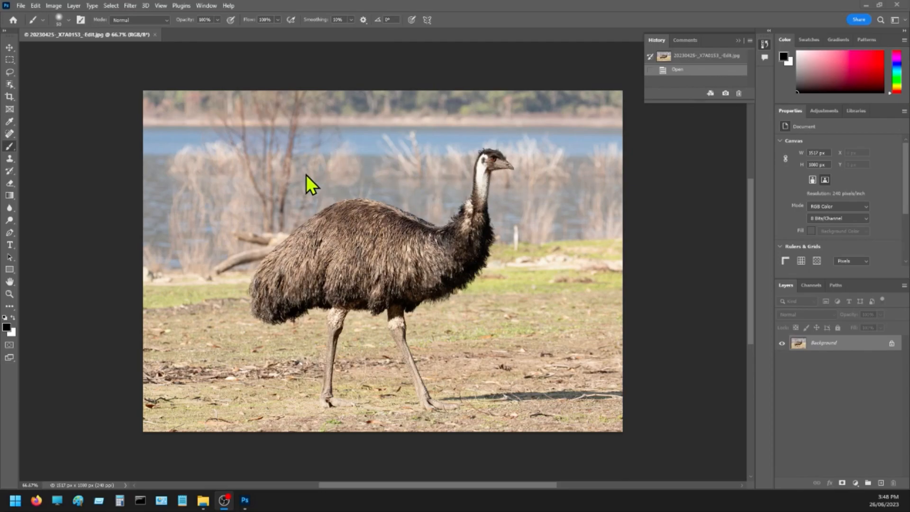
Select the emu with Select Subject and display the selection as a Quick Mask.
click(112, 6)
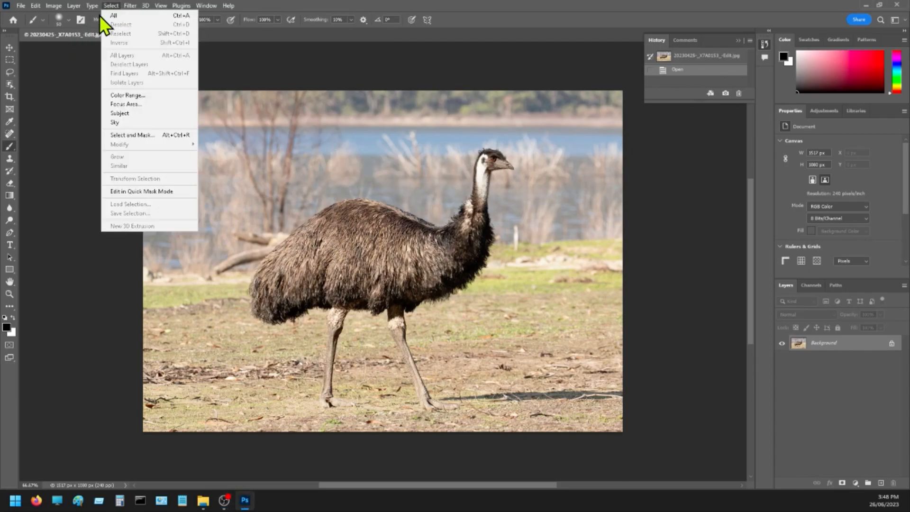
click(120, 113)
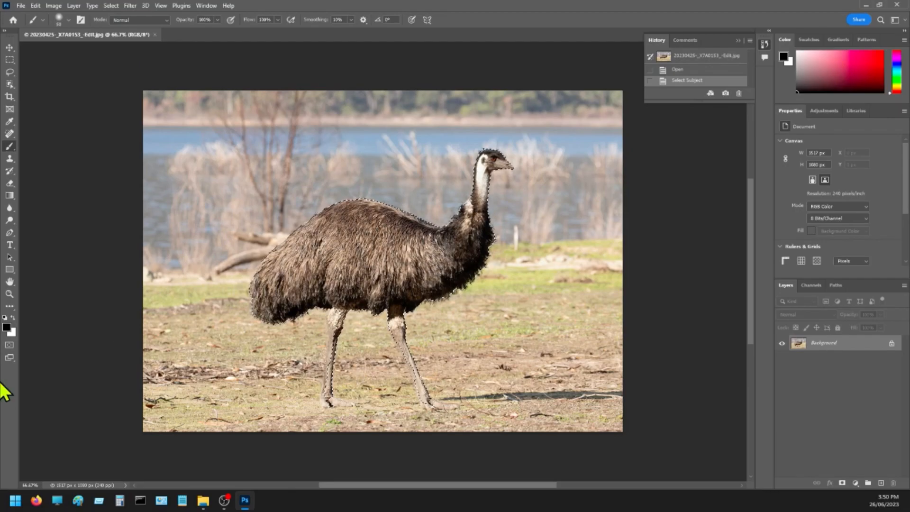
click(10, 345)
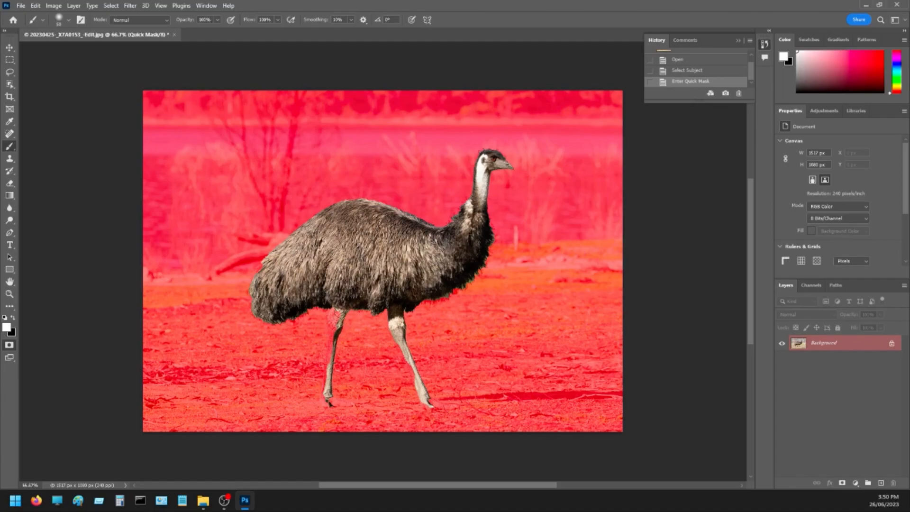
Try the brush on the mask, painting white over the emu's body and black over the top of the rear leg.
click(351, 269)
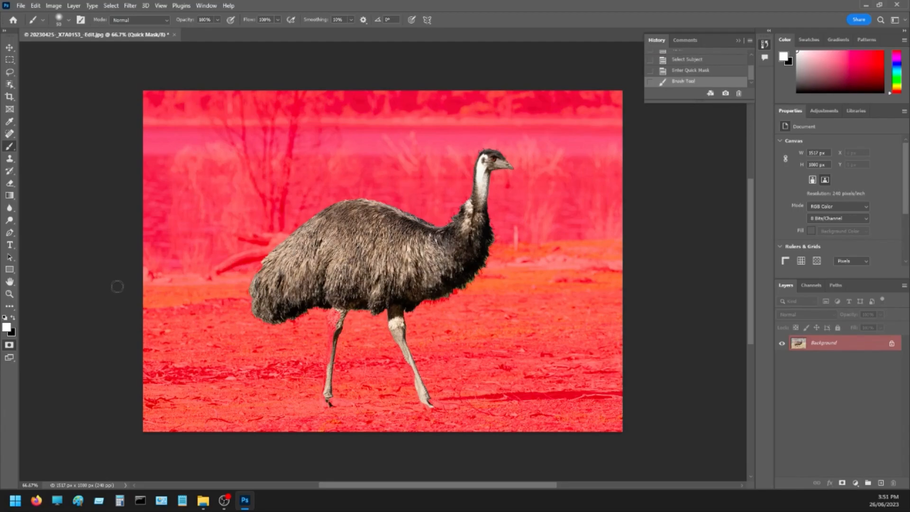
key(x)
click(339, 319)
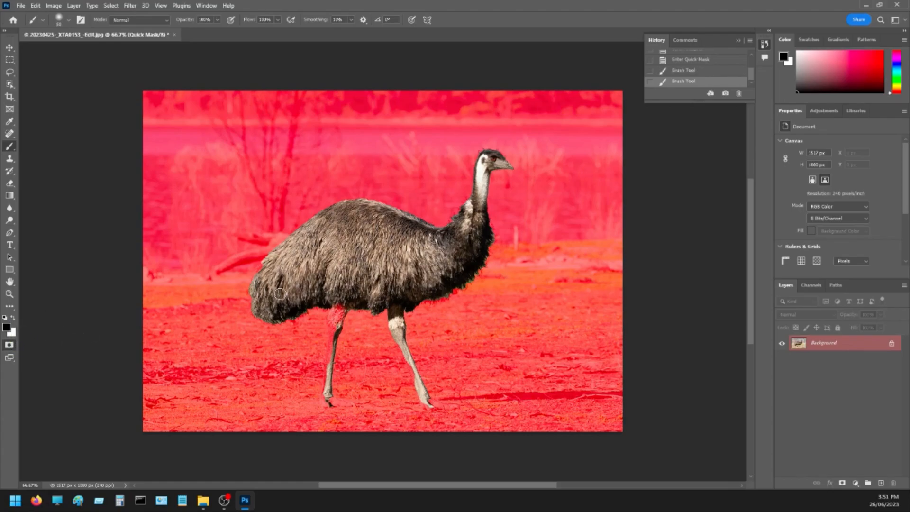
Paint the mask white along the rear leg from the thigh to the ankle, using a smaller brush for the lower leg.
key(x)
click(341, 308)
key(ctrl+plus)
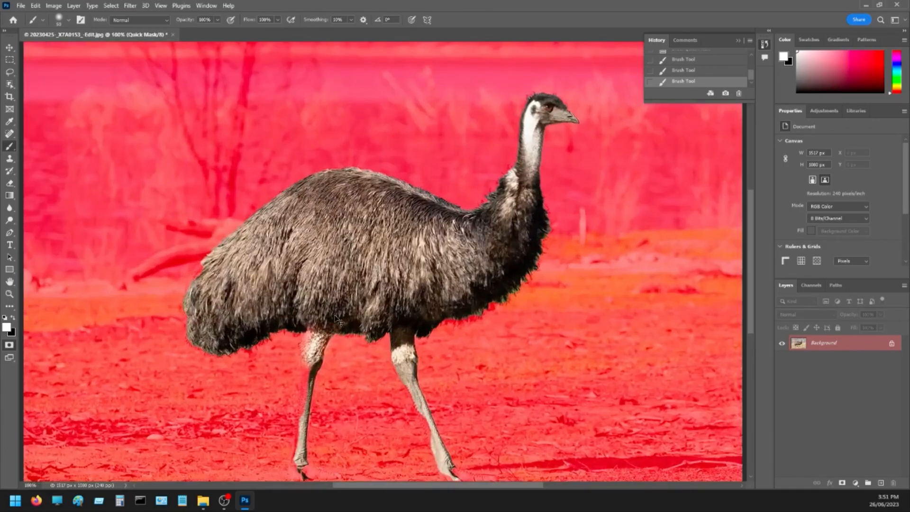
key(ctrl+plus)
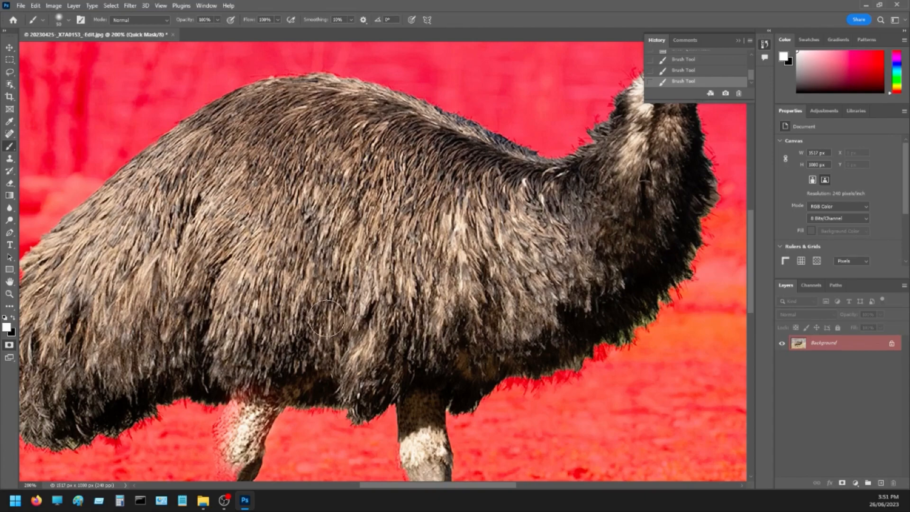
key(space)
drag(304, 367, 433, 161)
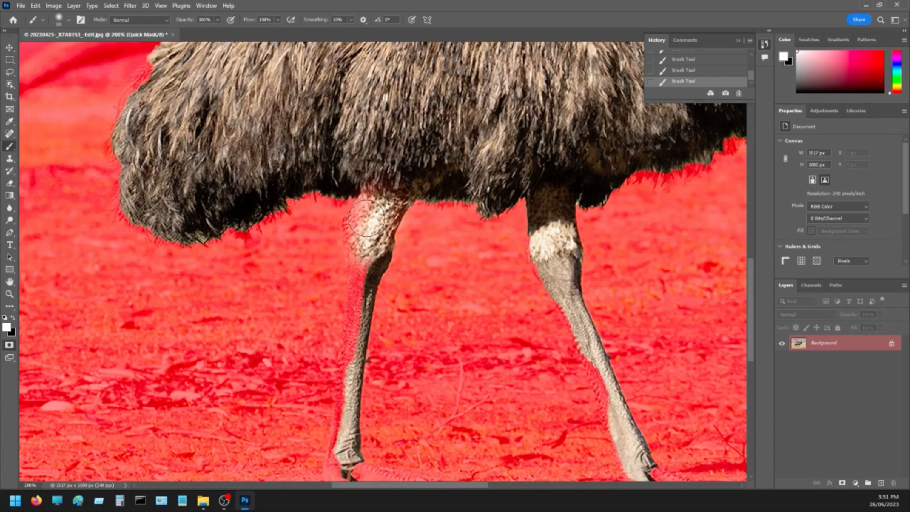
key(bracketleft)
key(bracketleft)
key(bracketleft)
mouse_move(366, 204)
mouse_down()
mouse_move(356, 321)
mouse_move(340, 345)
mouse_up()
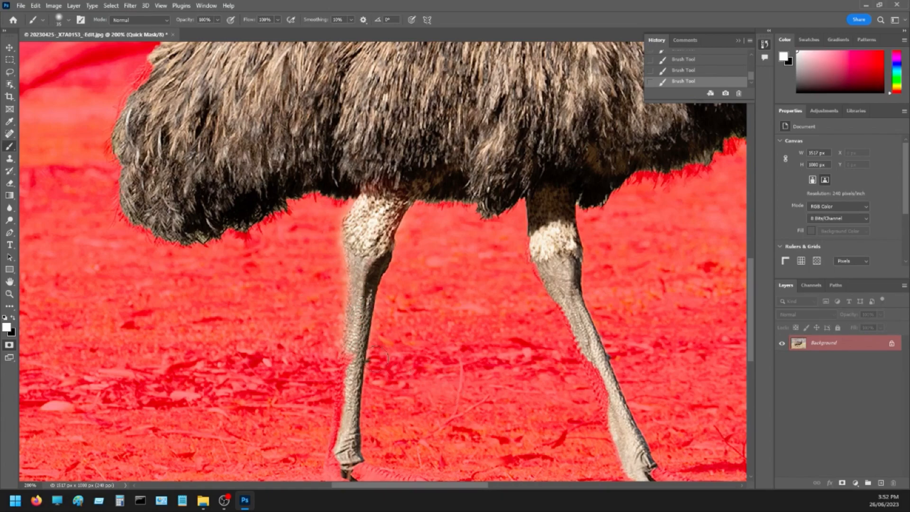
drag(350, 353, 343, 453)
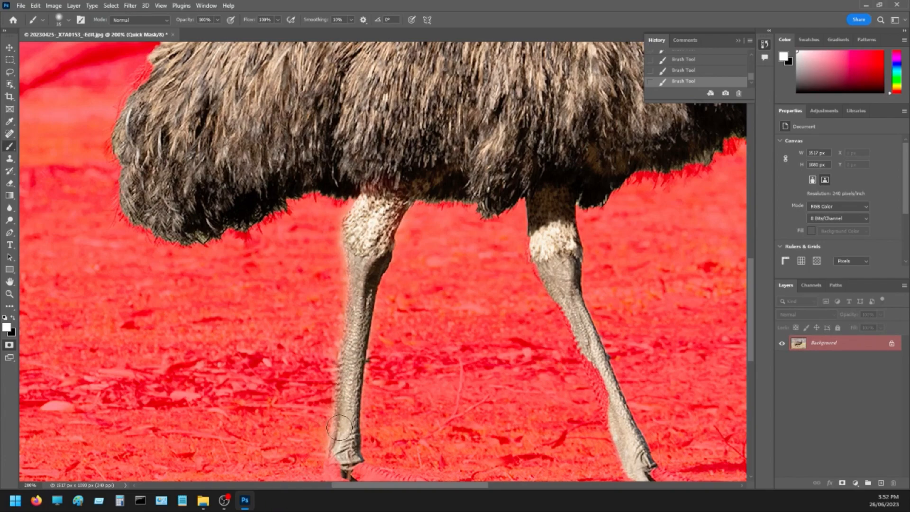
Paint the mask white over the rear foot and its toes with a reduced brush size.
drag(330, 425, 352, 315)
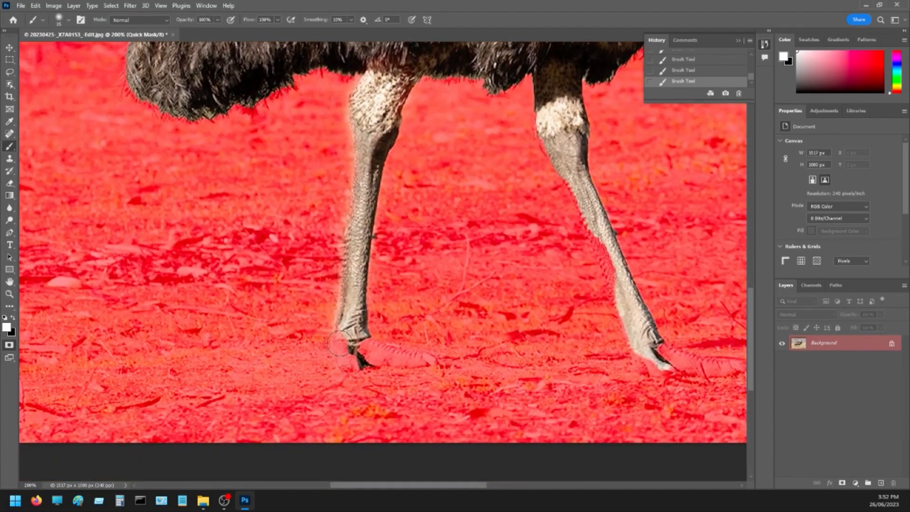
mouse_move(344, 353)
mouse_down()
mouse_move(430, 359)
mouse_move(408, 361)
mouse_move(398, 349)
mouse_move(340, 358)
mouse_move(349, 306)
mouse_up()
key(bracketleft)
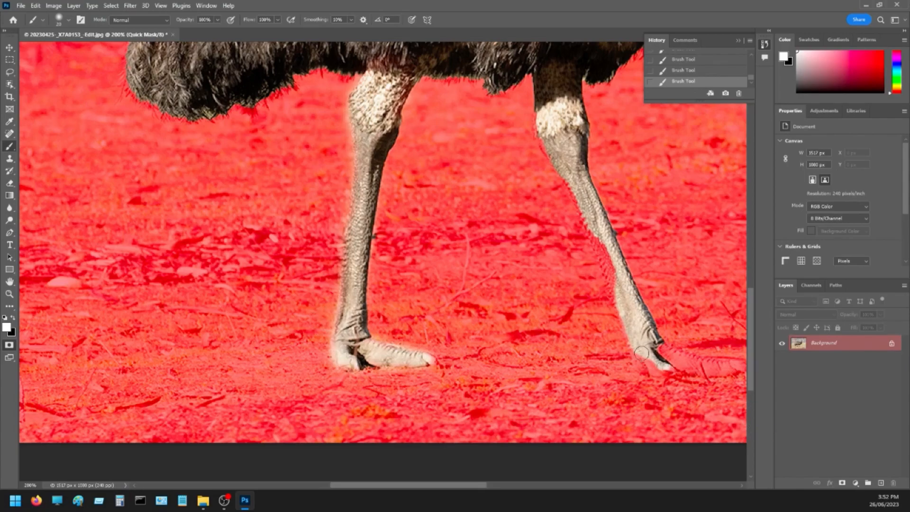
Paint the mask white over the front leg's missing edge and the whole front foot, and exit Quick Mask.
mouse_move(638, 351)
mouse_down()
mouse_move(654, 370)
mouse_move(643, 372)
mouse_move(659, 371)
mouse_move(667, 369)
mouse_move(642, 363)
mouse_move(666, 361)
mouse_up()
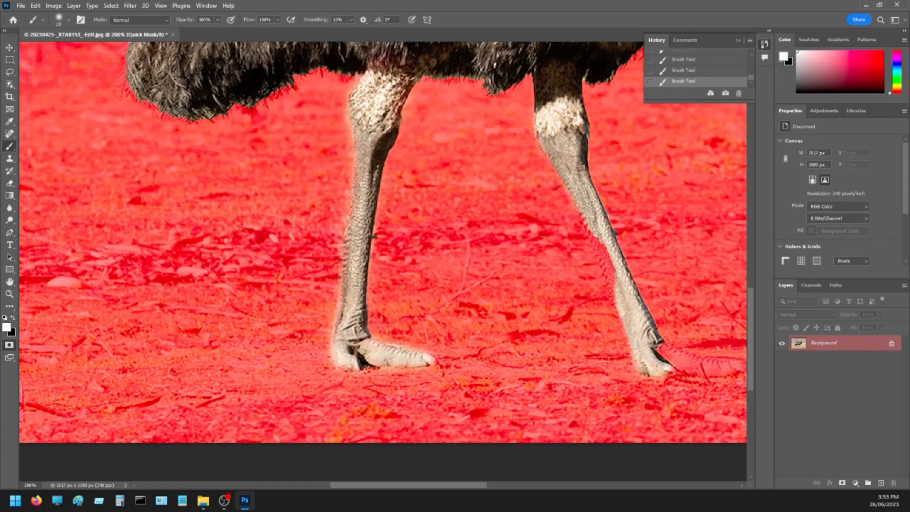
drag(592, 238, 613, 284)
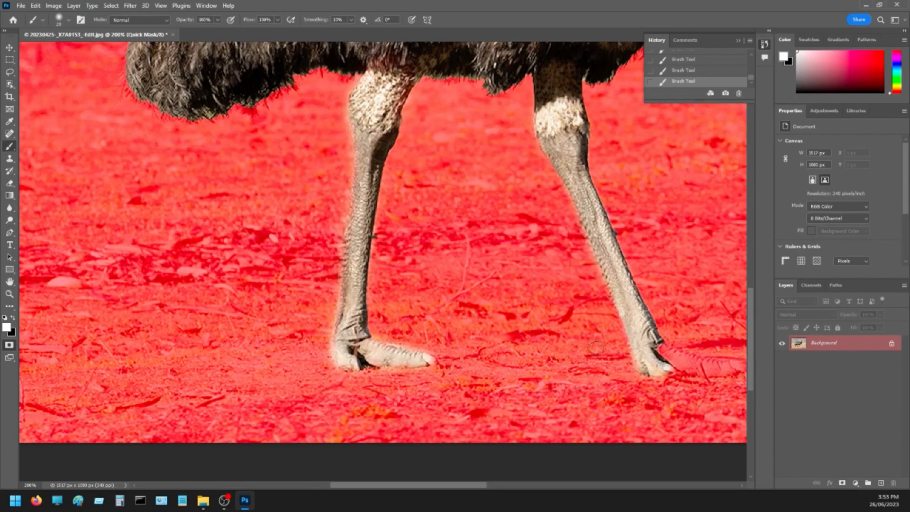
mouse_move(640, 356)
mouse_down()
mouse_move(654, 359)
mouse_move(565, 303)
mouse_up()
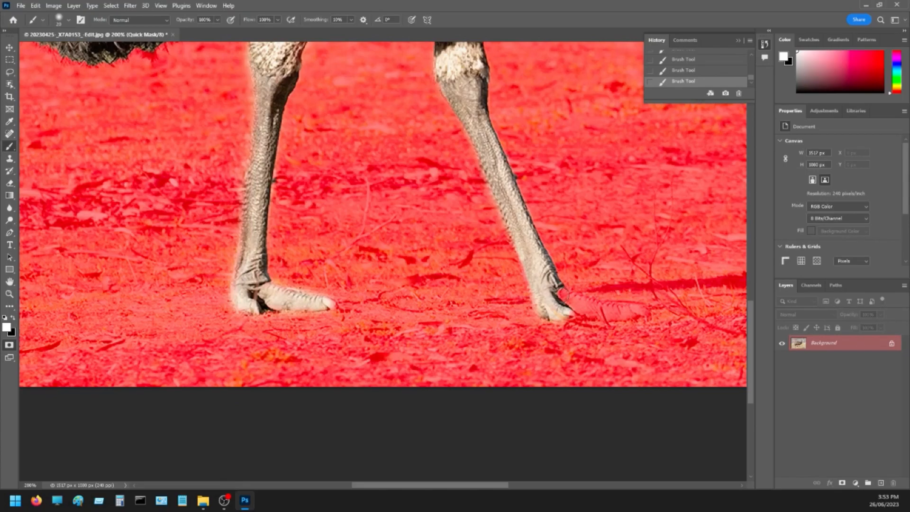
mouse_move(564, 293)
mouse_down()
mouse_move(638, 316)
mouse_move(624, 306)
mouse_move(644, 309)
mouse_move(557, 300)
mouse_up()
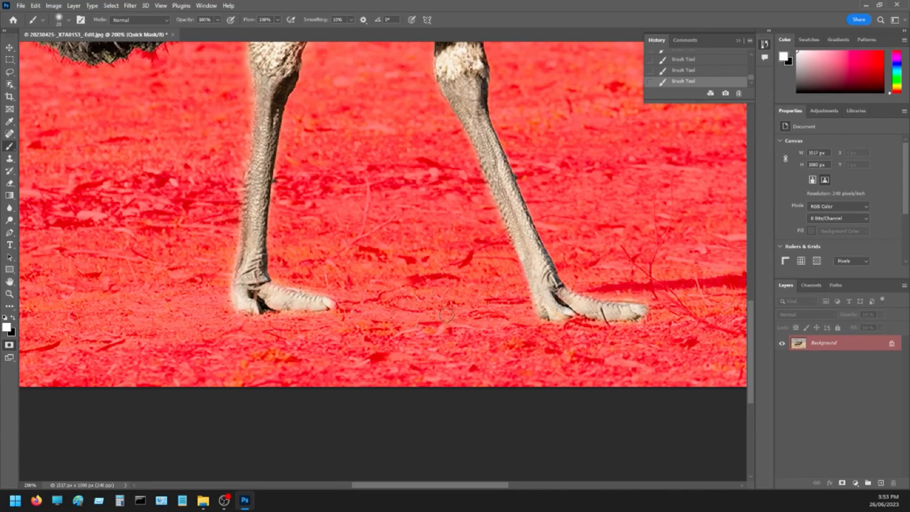
key(ctrl+minus)
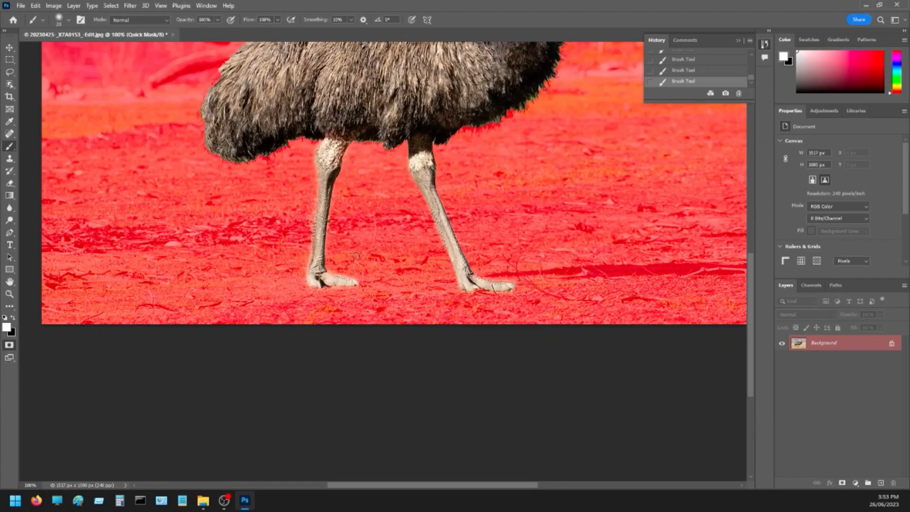
click(9, 347)
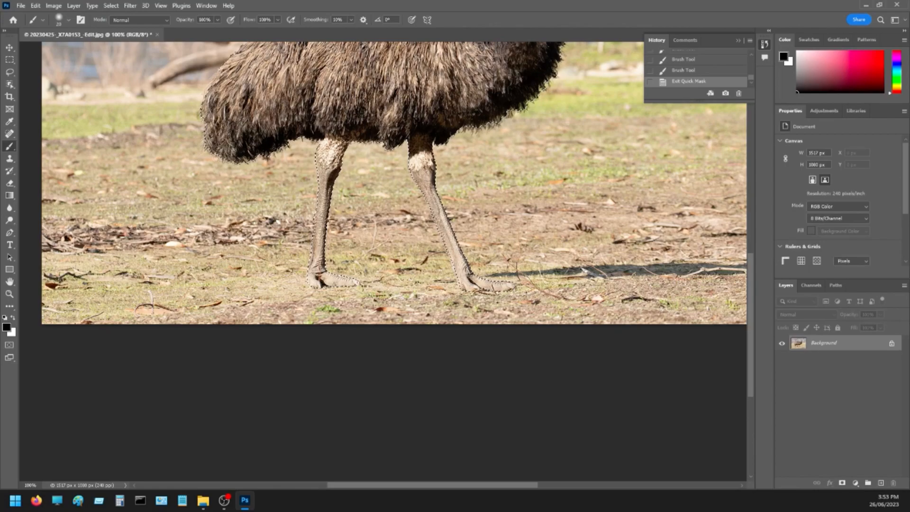
drag(267, 83, 328, 295)
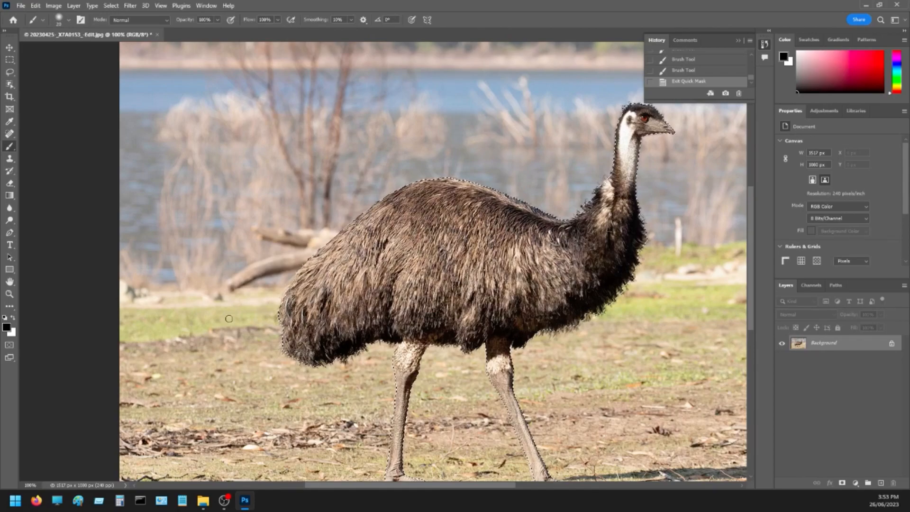
Re-enter Quick Mask and set up a soft white brush of 100 px with 0% hardness.
click(9, 345)
key(x)
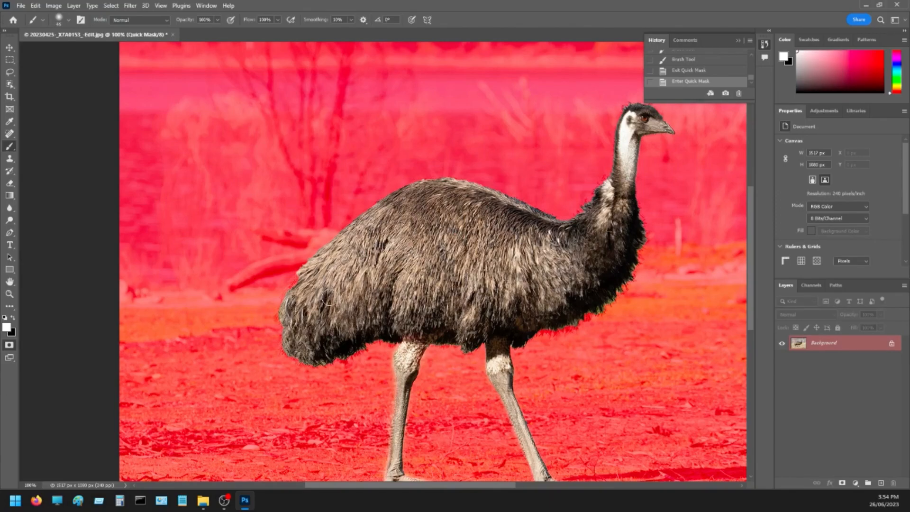
key(])
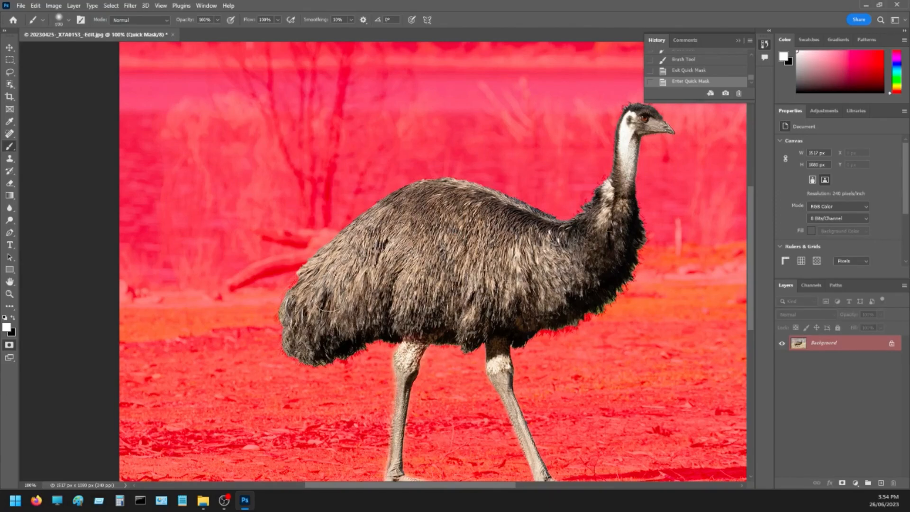
click(69, 21)
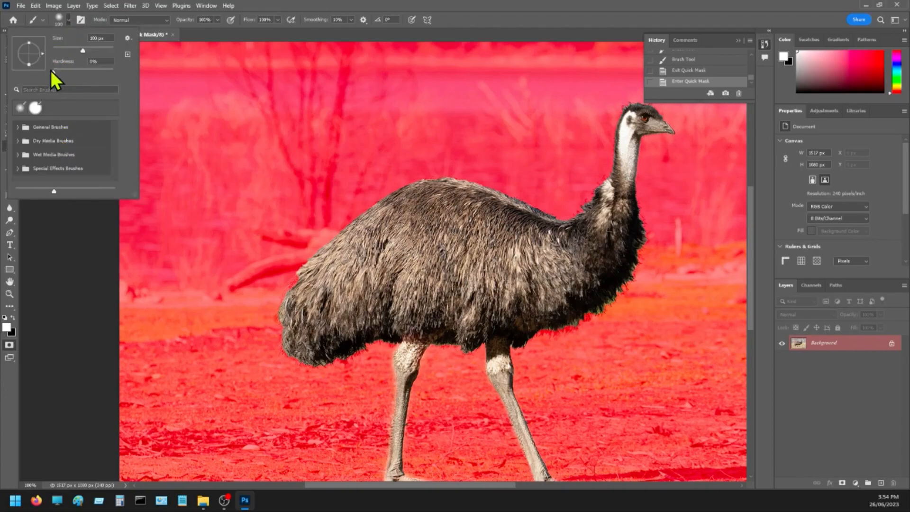
mouse_move(51, 73)
mouse_down()
mouse_move(76, 74)
mouse_move(47, 74)
mouse_up()
click(52, 241)
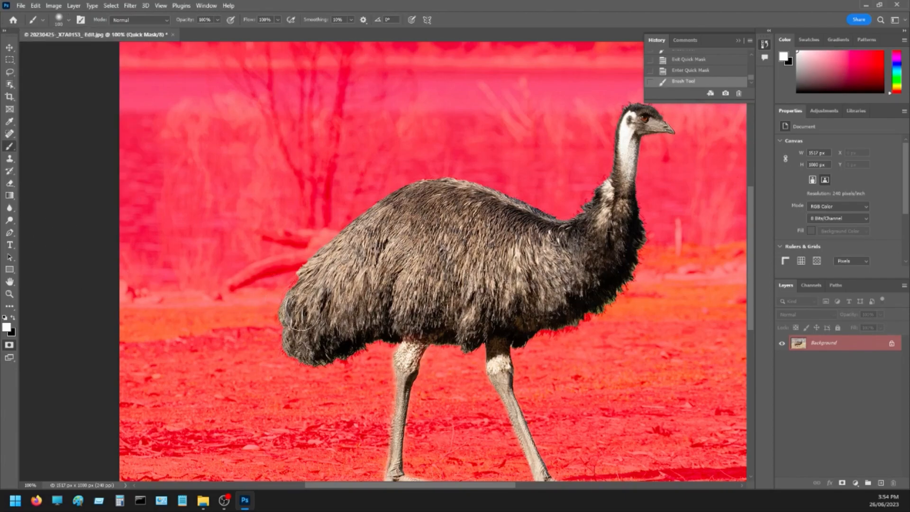
Paint the mask white along the emu's tail feathers with a smaller brush, and convert the mask back to a selection.
key(bracketleft)
key(bracketleft)
key(bracketleft)
key(bracketleft)
mouse_move(299, 290)
mouse_down()
mouse_move(303, 297)
mouse_move(295, 289)
mouse_move(299, 304)
mouse_move(303, 287)
mouse_move(287, 305)
mouse_up()
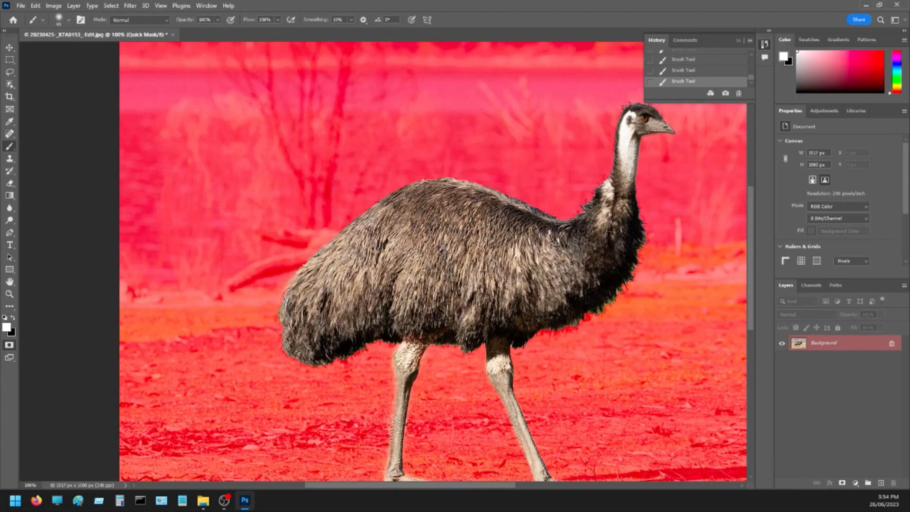
drag(288, 314, 287, 308)
click(9, 345)
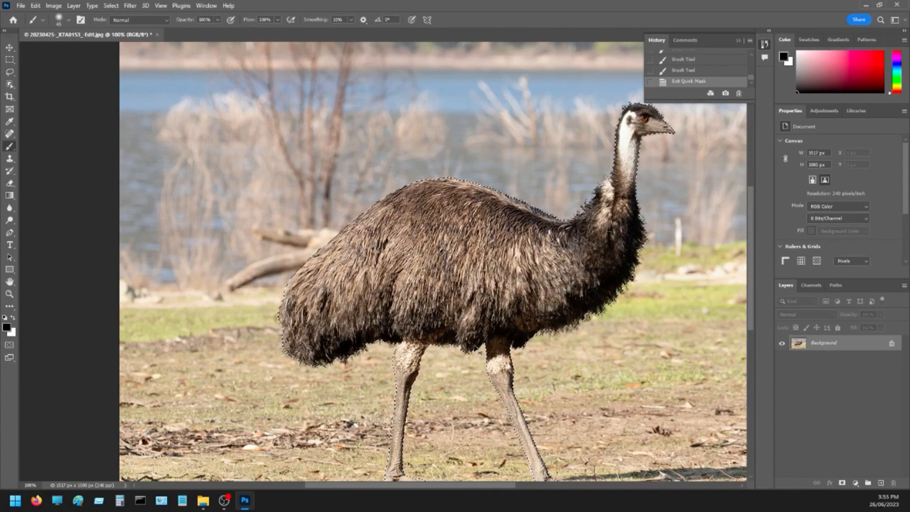
Sharpen the selected emu with Unsharp Mask, slightly adjusting the amount and setting the threshold to 2 levels.
key(ctrl+minus)
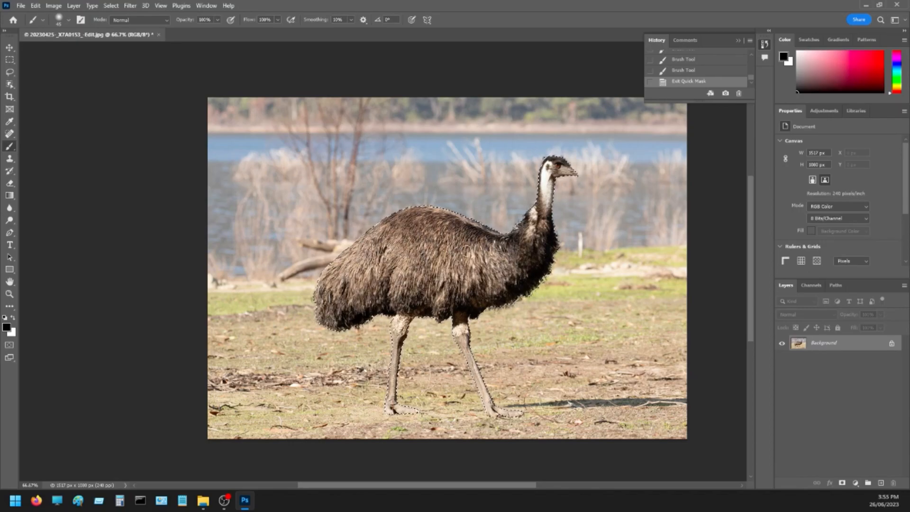
click(130, 6)
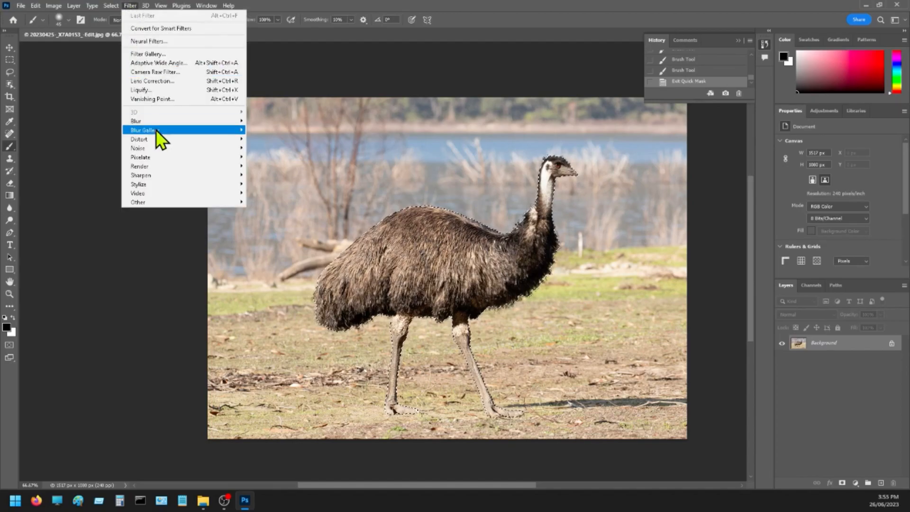
mouse_move(160, 172)
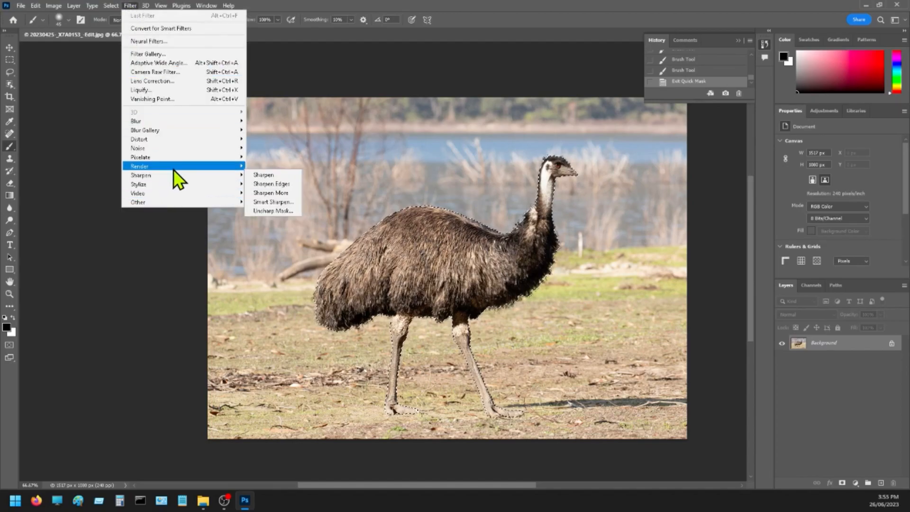
click(274, 212)
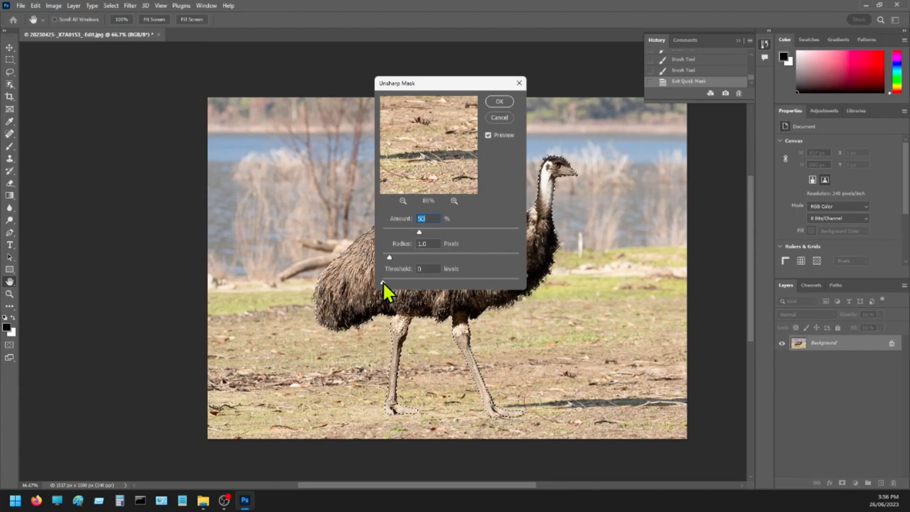
drag(383, 283, 385, 284)
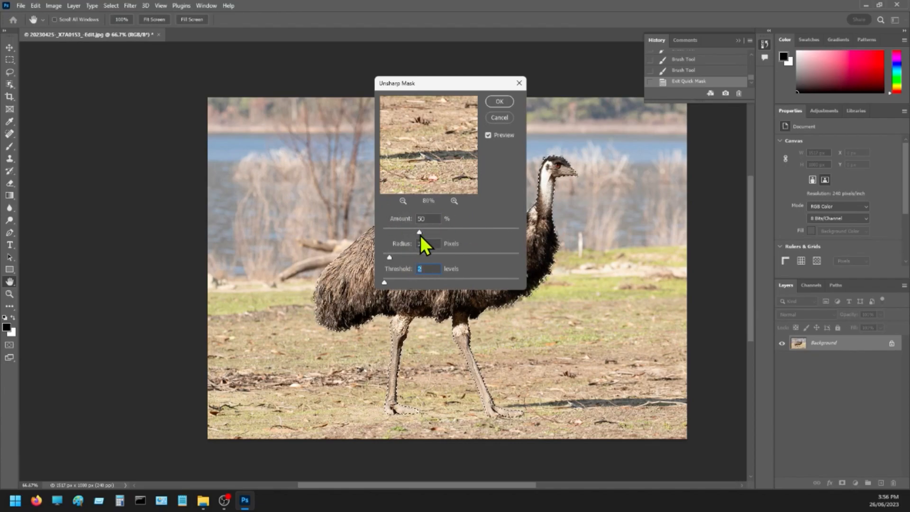
drag(422, 235, 423, 235)
click(498, 101)
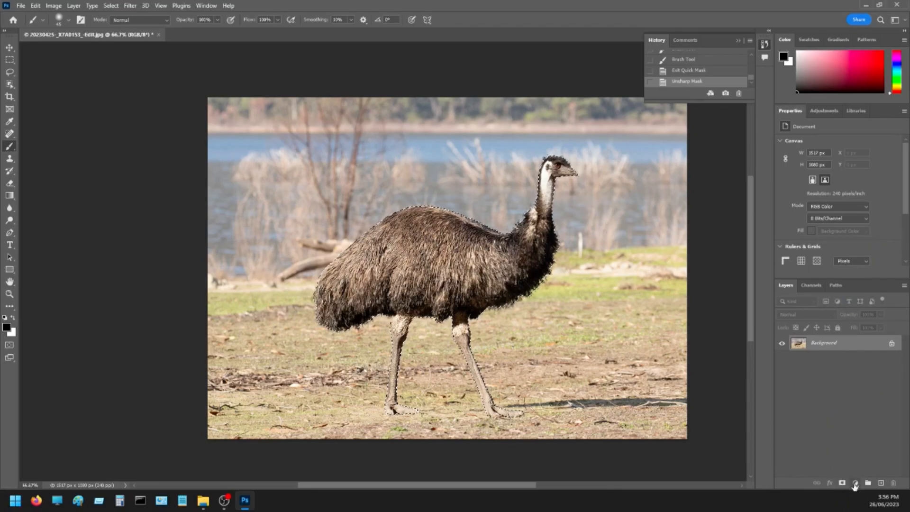
Add a Levels adjustment layer from the emu selection and invert its mask so it affects only the background.
click(854, 484)
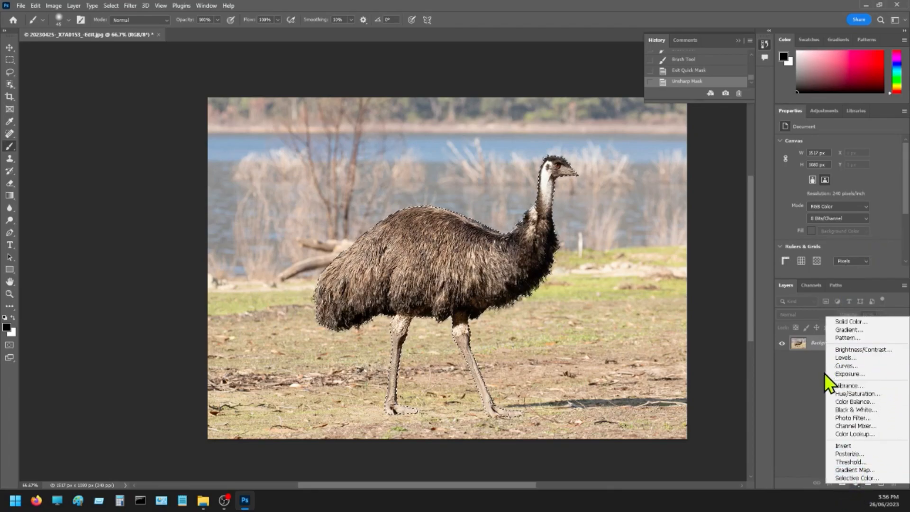
click(849, 357)
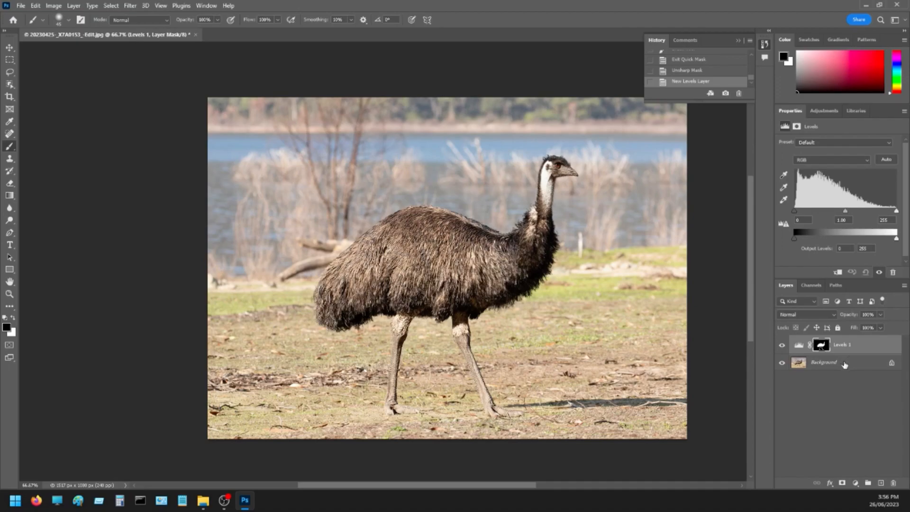
click(822, 348)
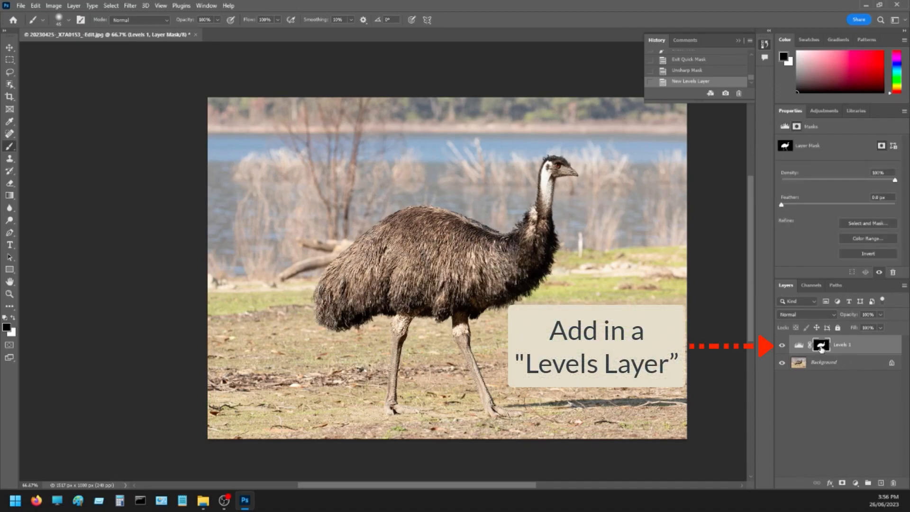
click(867, 255)
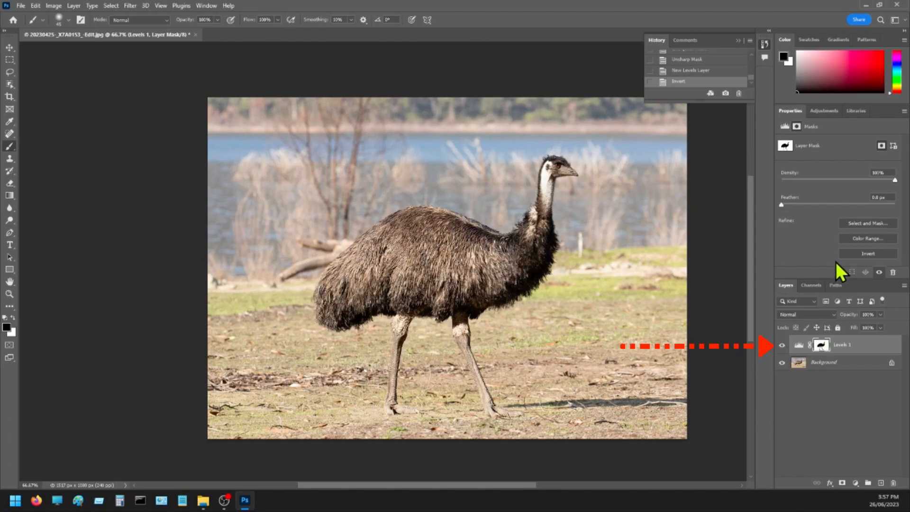
click(864, 254)
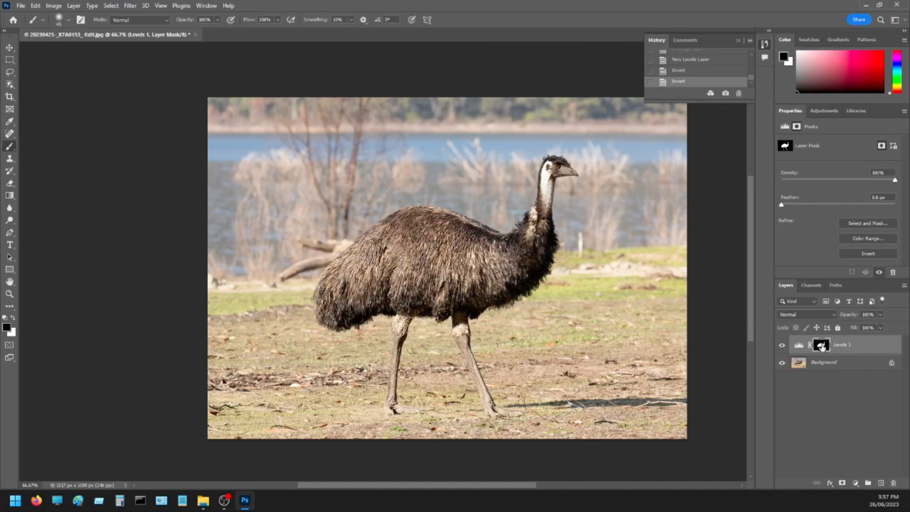
click(867, 255)
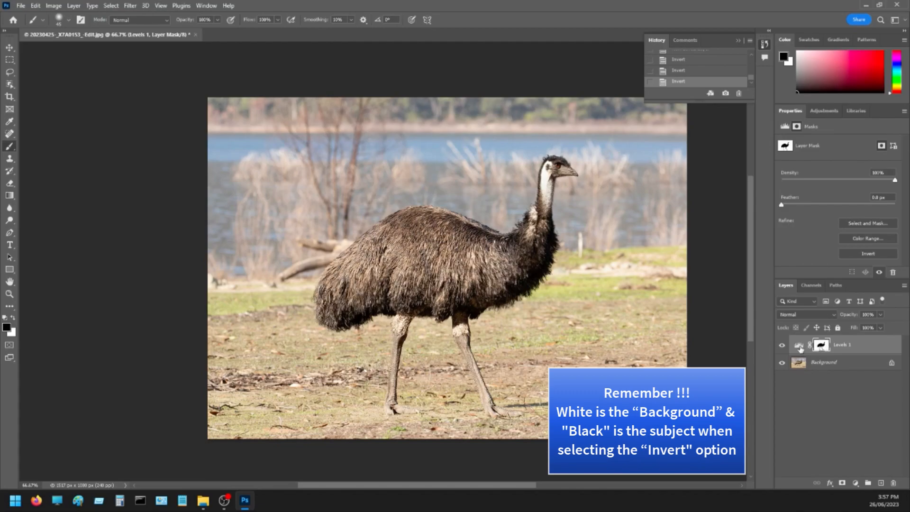
Darken the background by setting the Levels layer's midtone value to 0.74.
click(799, 346)
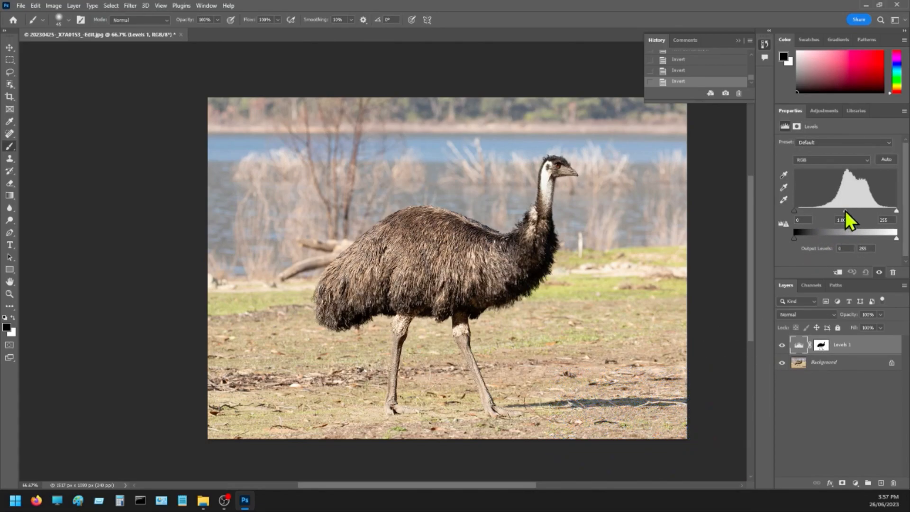
click(845, 211)
drag(843, 212, 855, 211)
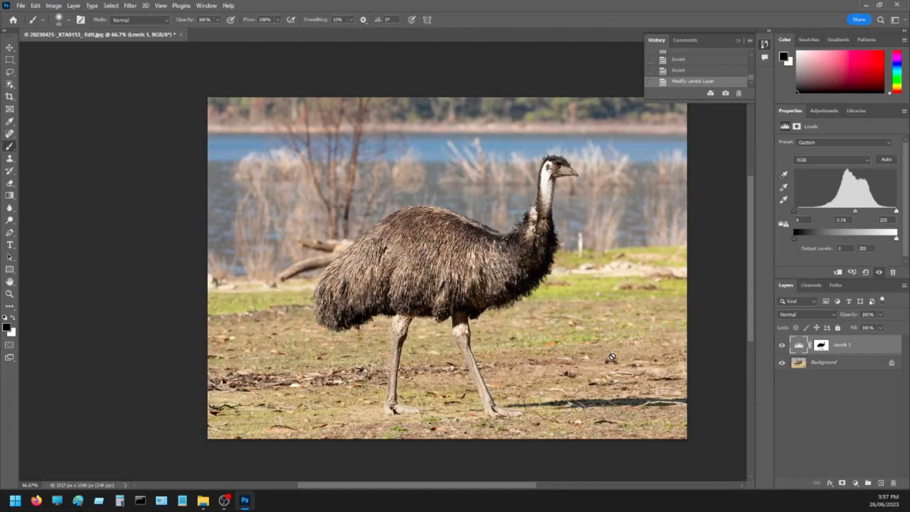